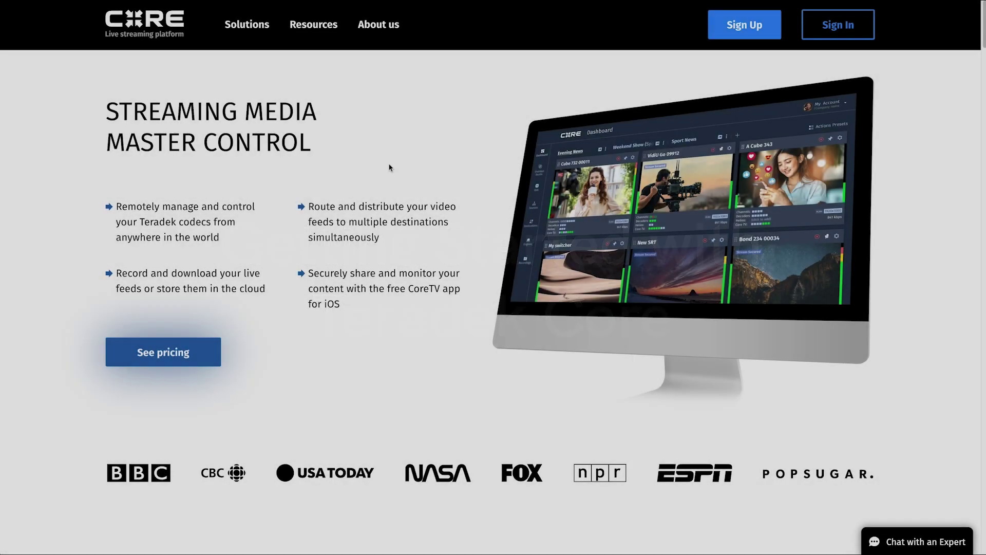
Browse the Core homepage, open Cube 755 00680's encoder details, then view the subscription plans
{"action": "scroll", "coordinate": [788, 505], "scroll_direction": "down", "scroll_amount": 15}
{"action": "scroll", "coordinate": [787, 505], "scroll_direction": "down", "scroll_amount": 2}
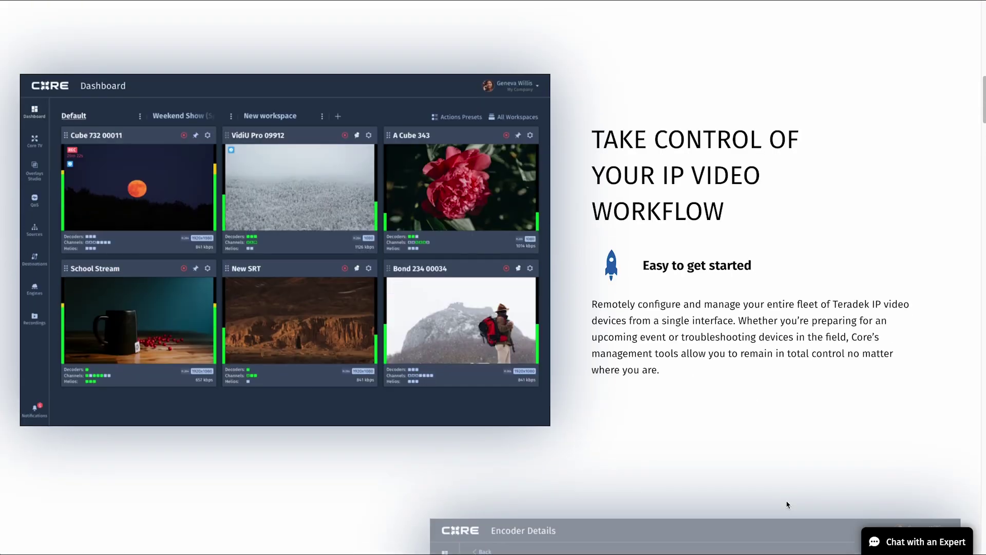
{"action": "scroll", "coordinate": [932, 153], "scroll_direction": "down", "scroll_amount": 10}
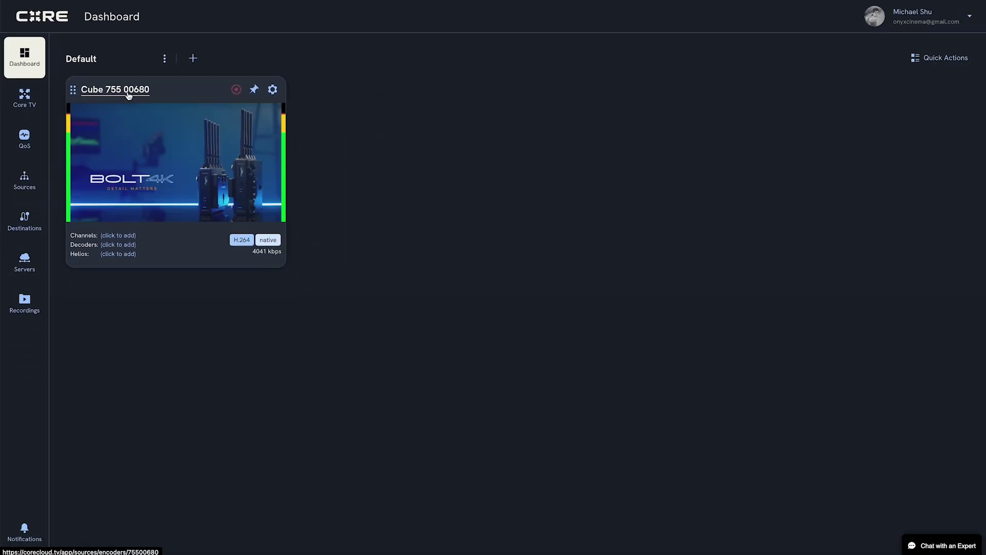
{"action": "left_click", "coordinate": [129, 92]}
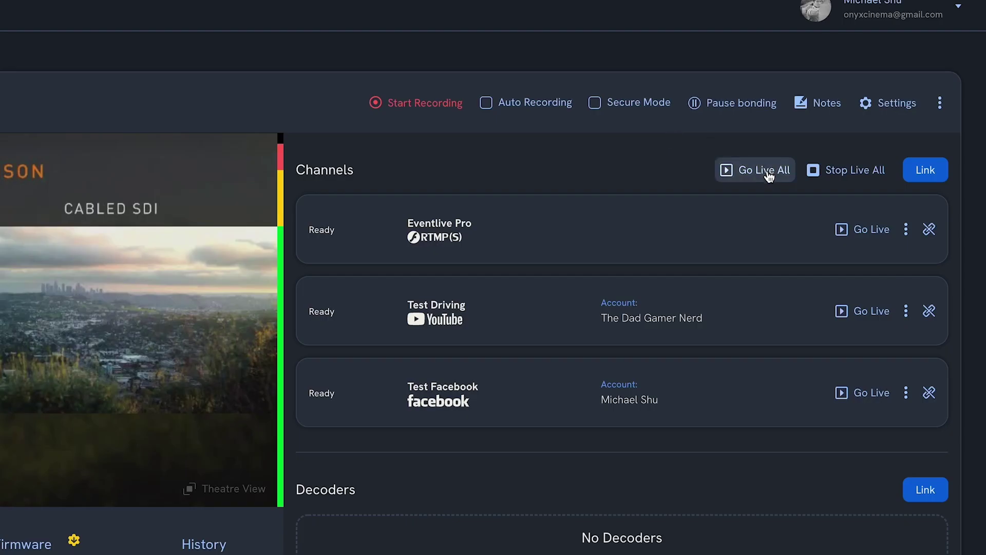
{"action": "left_click", "coordinate": [763, 170]}
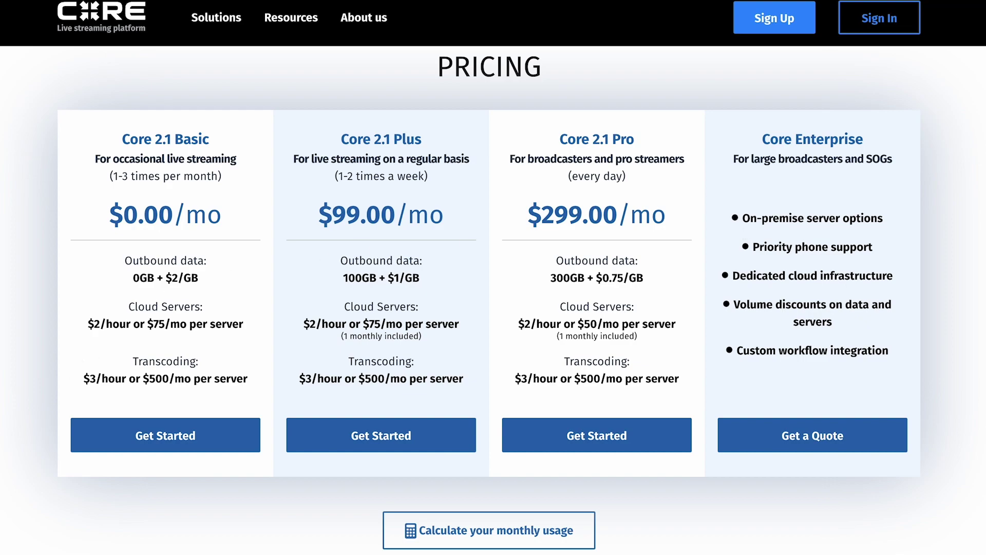
Register a free Core 2.1 Basic account via Google, complete registration, and open the dashboard
{"action": "left_click", "coordinate": [206, 440]}
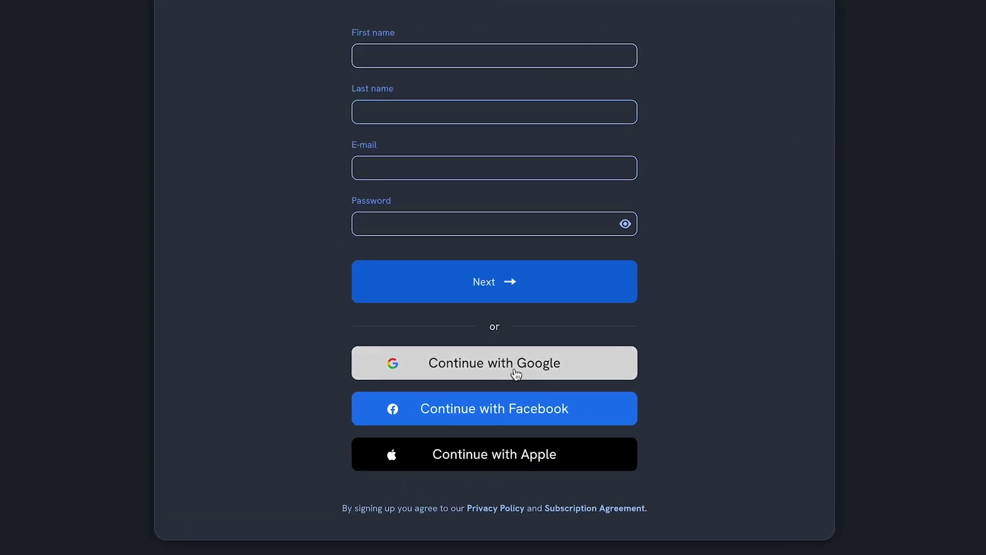
{"action": "left_click", "coordinate": [495, 365]}
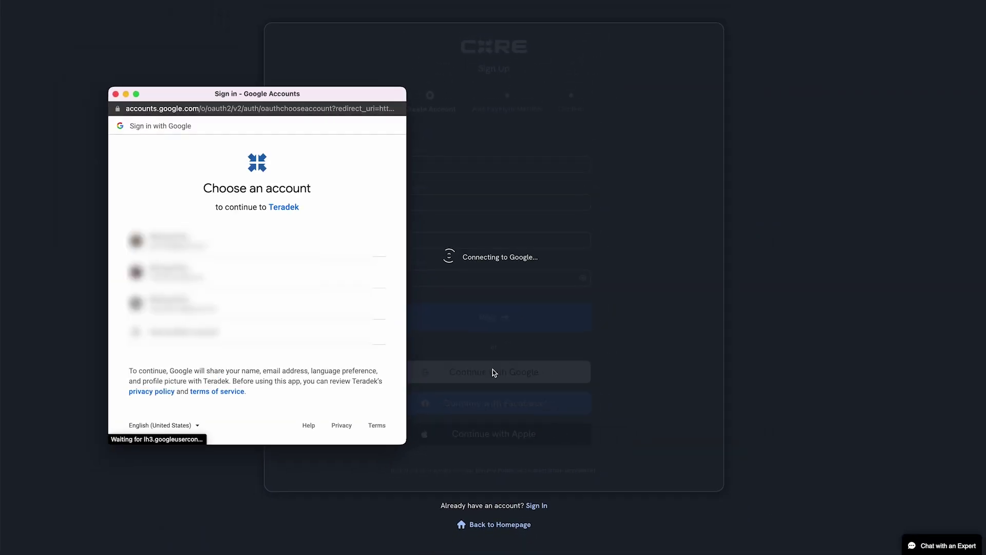
{"action": "left_click", "coordinate": [350, 270]}
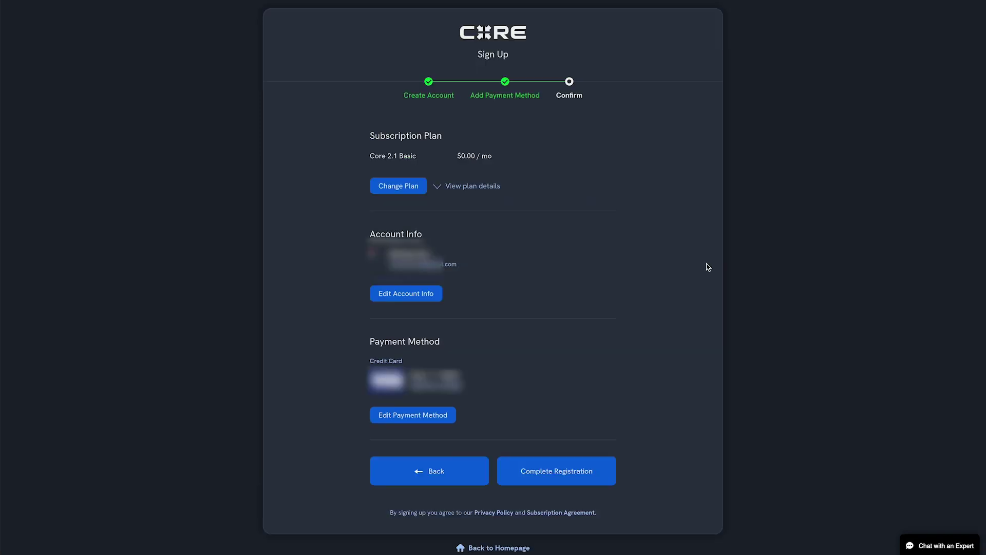
{"action": "left_click", "coordinate": [554, 469]}
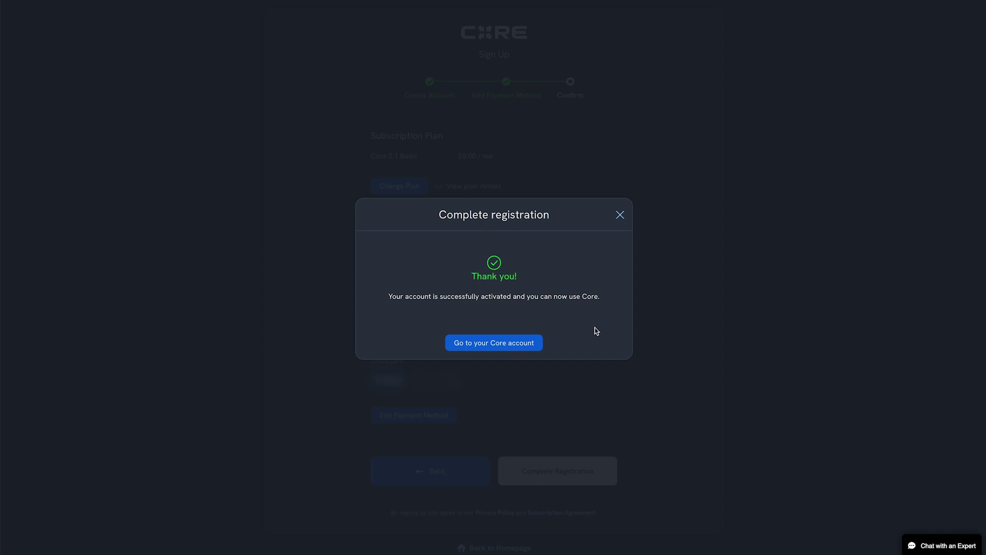
{"action": "left_click", "coordinate": [509, 345]}
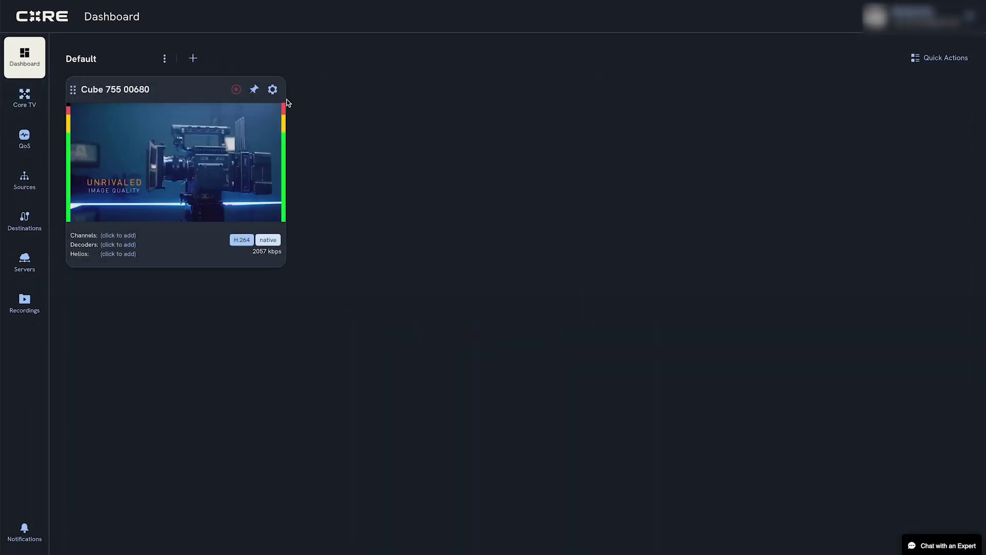
Open Core TV and preview the Collab Sharing panel for e-mail invites
{"action": "left_click", "coordinate": [35, 106]}
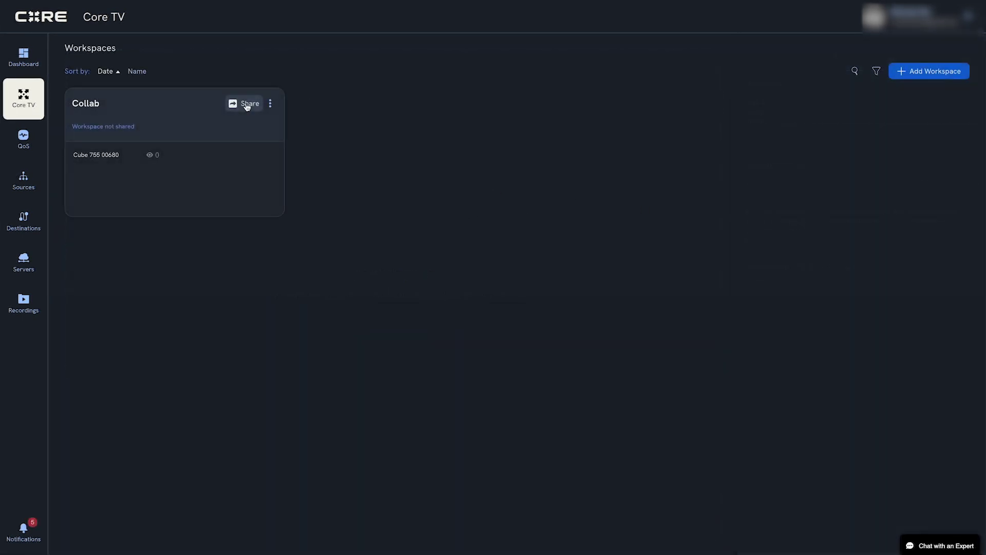
{"action": "left_click", "coordinate": [247, 104]}
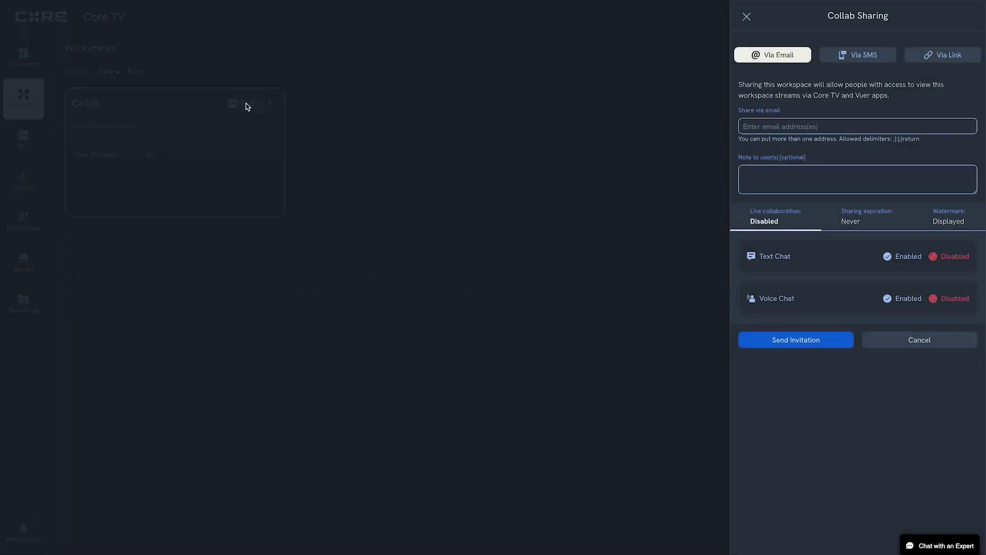
{"action": "left_click", "coordinate": [836, 129]}
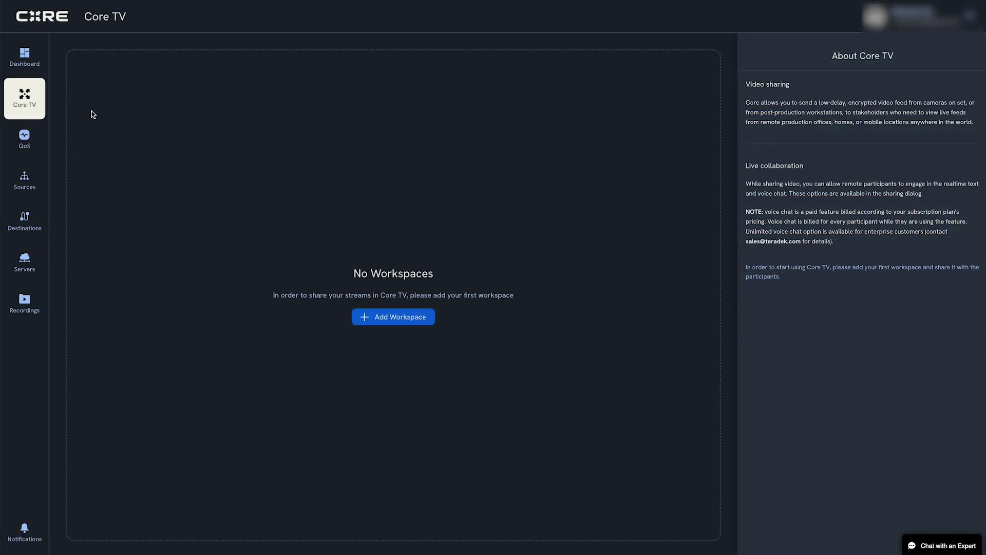
Tour the QoS monitoring page and the encoder Sources list
{"action": "left_click", "coordinate": [28, 132]}
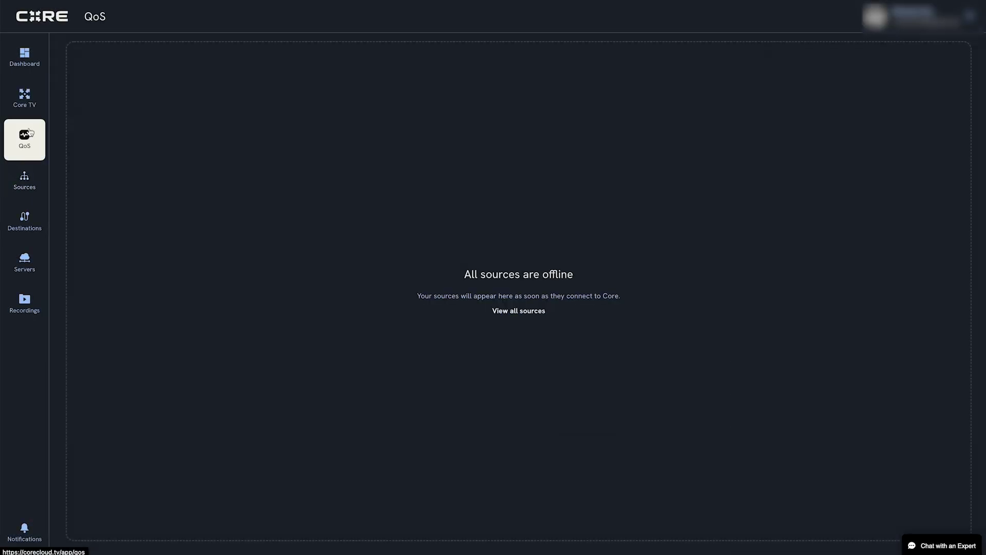
{"action": "mouse_move", "coordinate": [362, 228]}
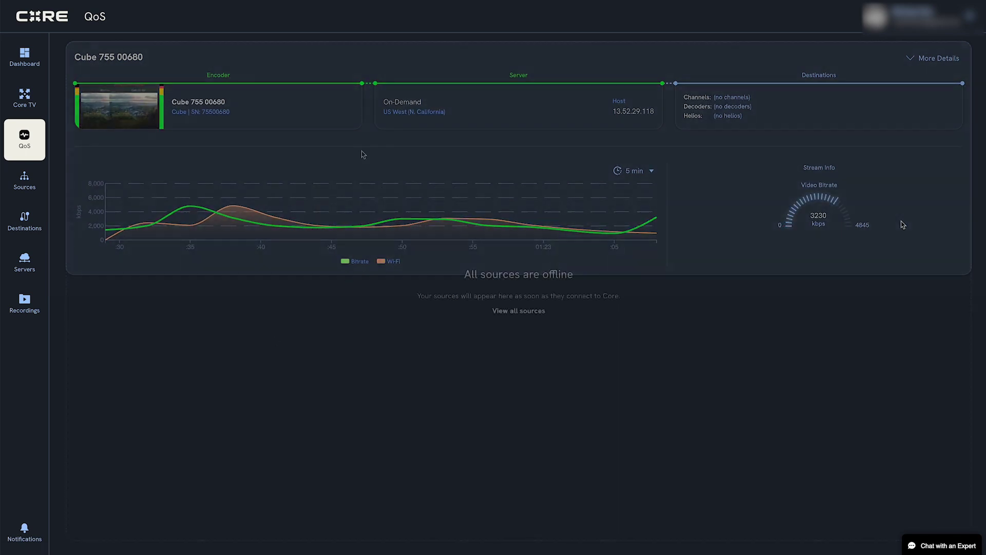
{"action": "left_click", "coordinate": [20, 188]}
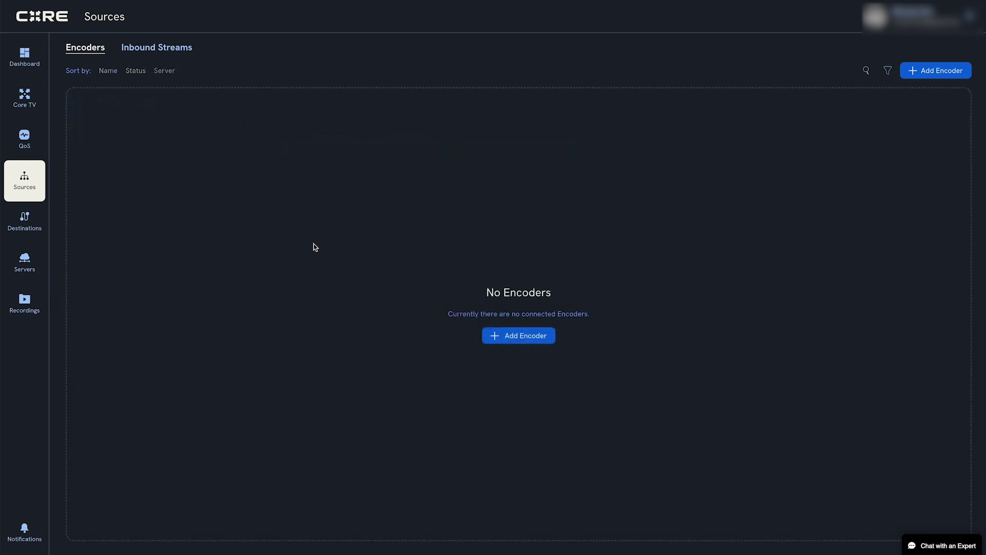
Preview the Create Channel platform picker on the empty Destinations page, then go to Servers
{"action": "left_click", "coordinate": [21, 226]}
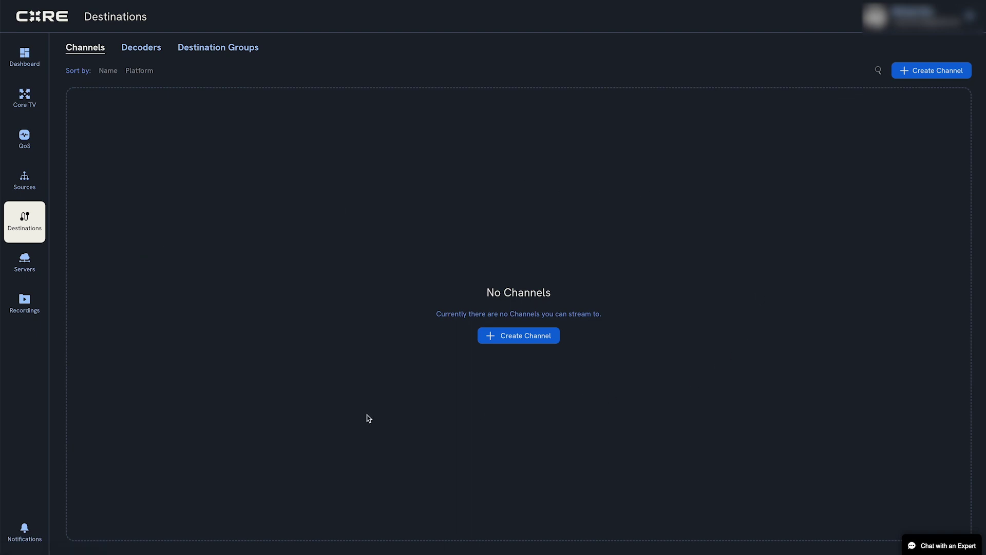
{"action": "left_click", "coordinate": [969, 71]}
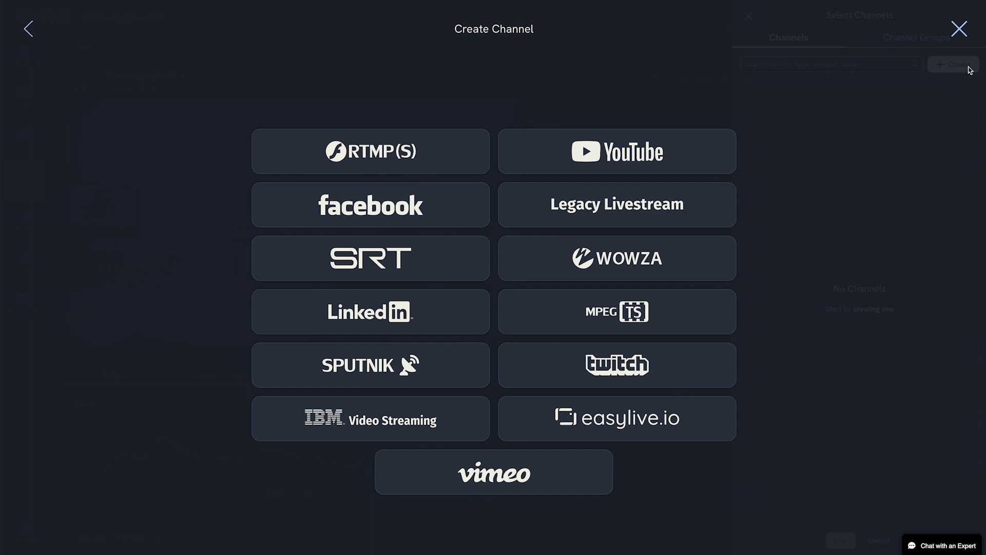
{"action": "key", "text": "Escape"}
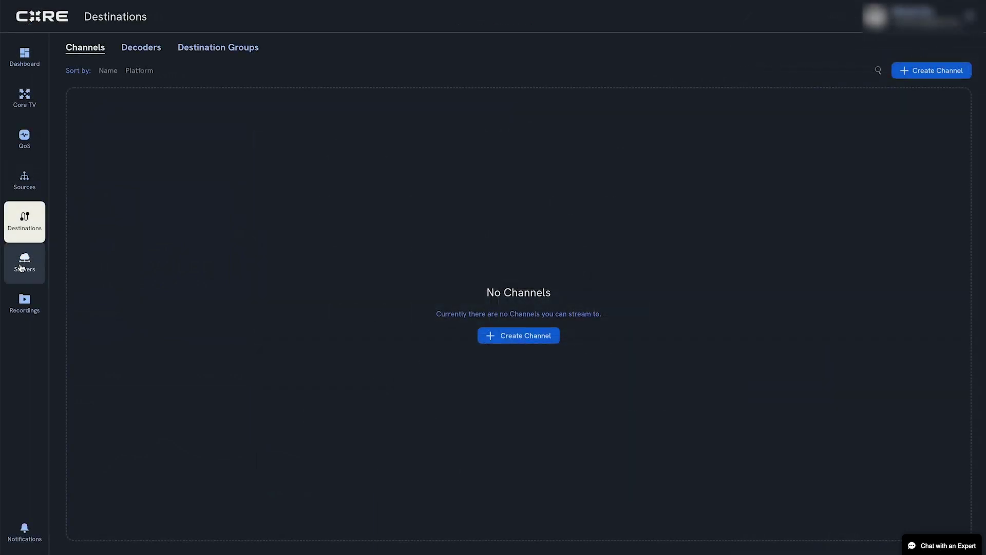
{"action": "left_click", "coordinate": [22, 267]}
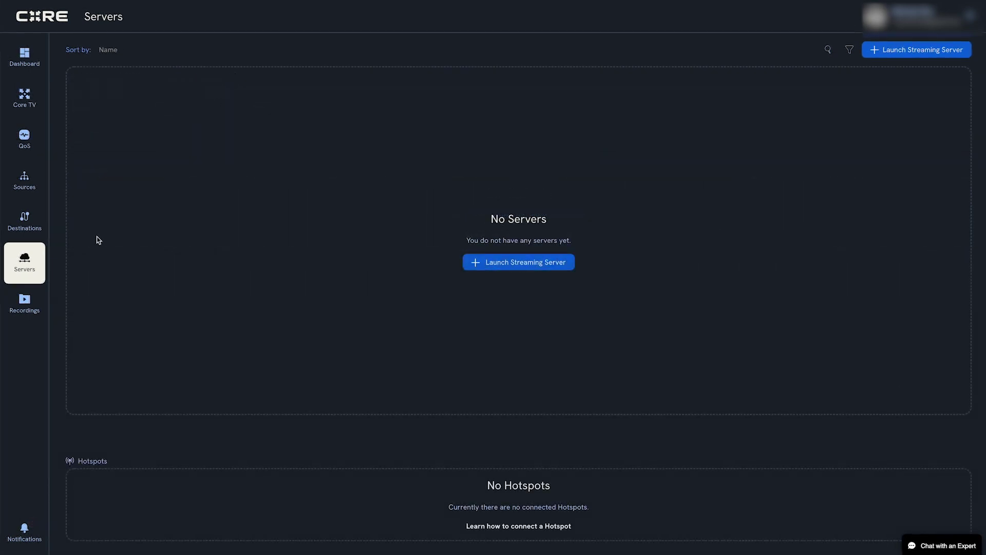
Review the empty Recordings page and return to the Dashboard
{"action": "left_click", "coordinate": [33, 308]}
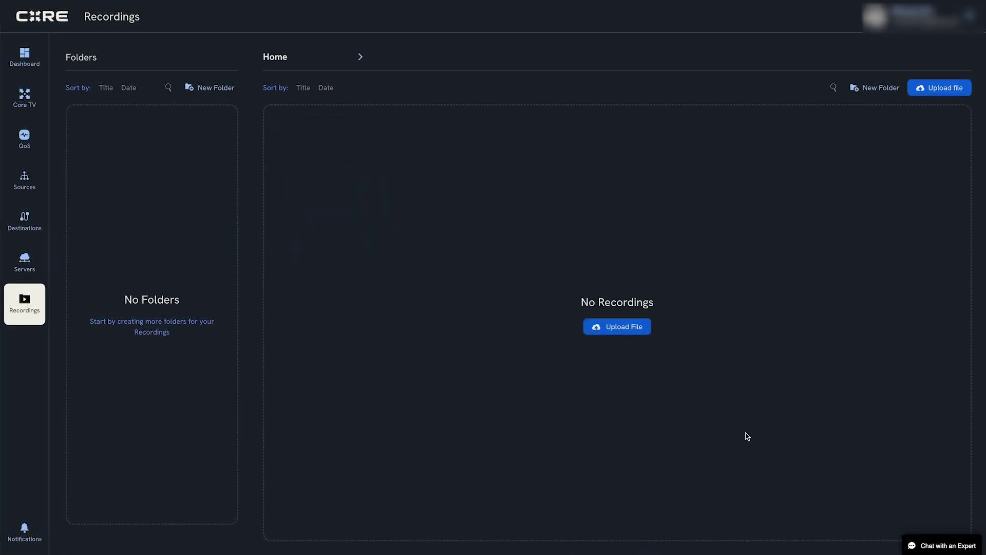
{"action": "left_click", "coordinate": [16, 52]}
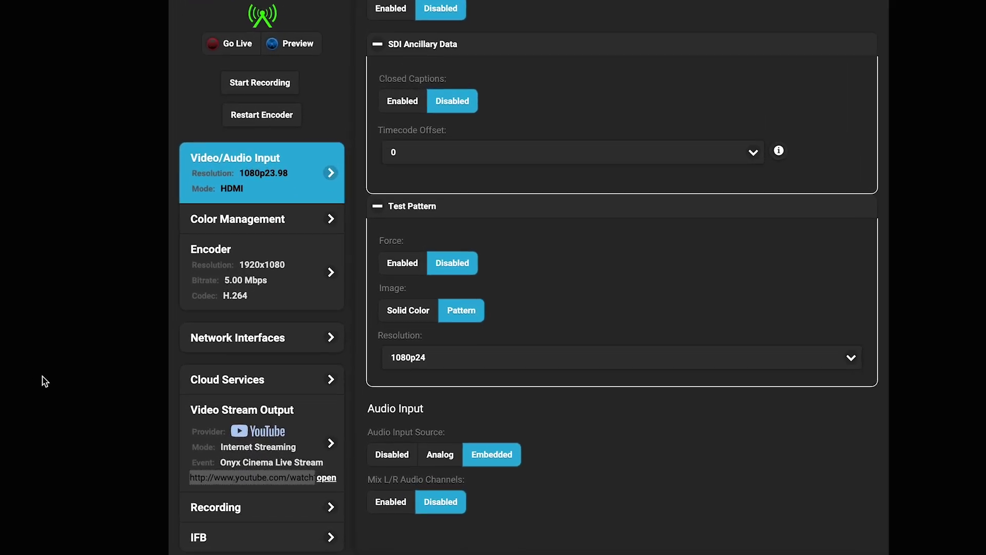
Switch the Cube's cloud service to Core, authorize the device, and copy its device code
{"action": "left_click", "coordinate": [281, 347]}
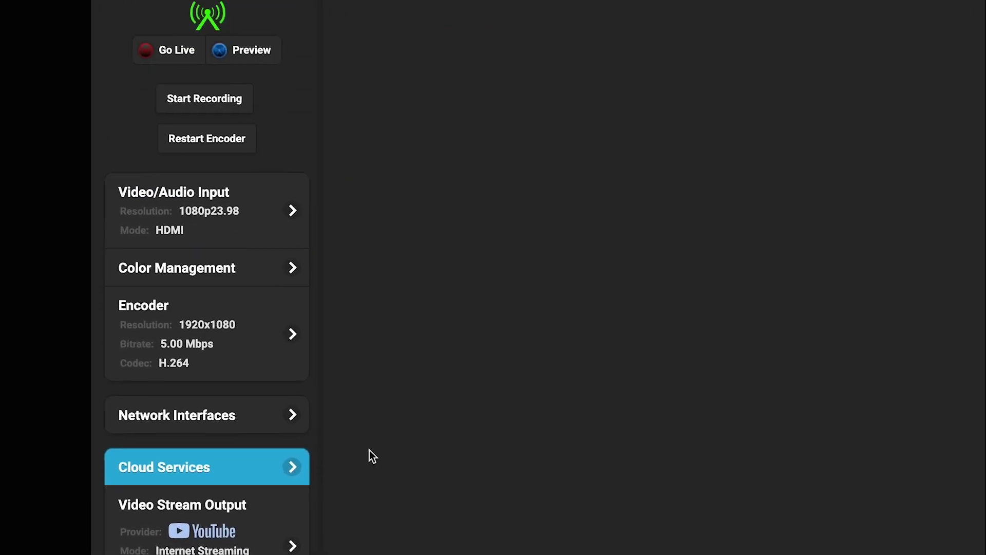
{"action": "left_click", "coordinate": [350, 104]}
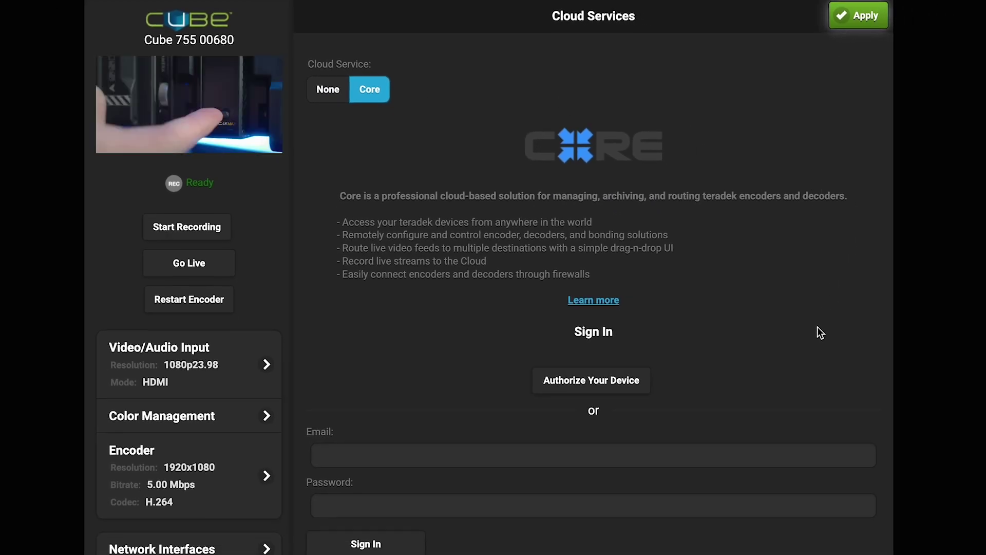
{"action": "left_click", "coordinate": [557, 389]}
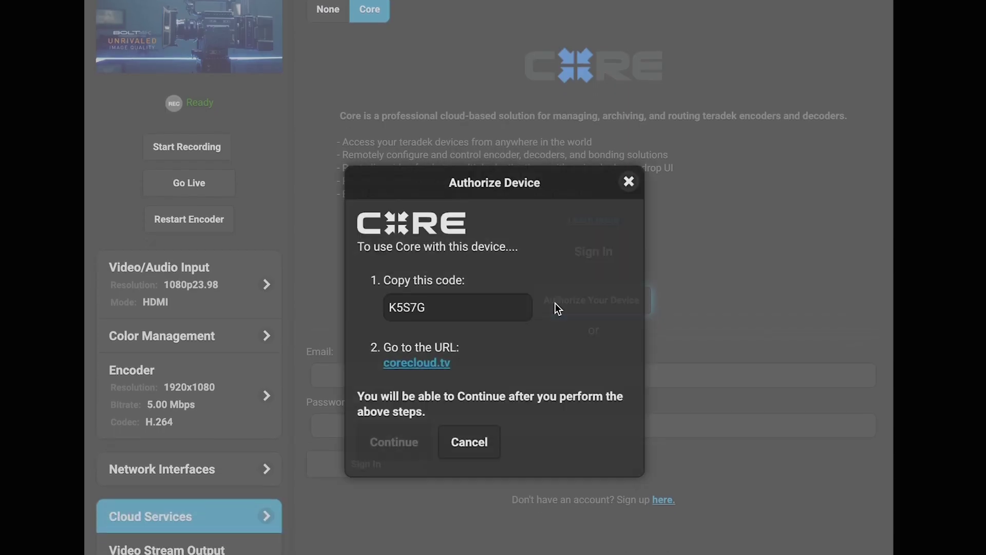
{"action": "double_click", "coordinate": [417, 266]}
{"action": "key", "text": "ctrl+c"}
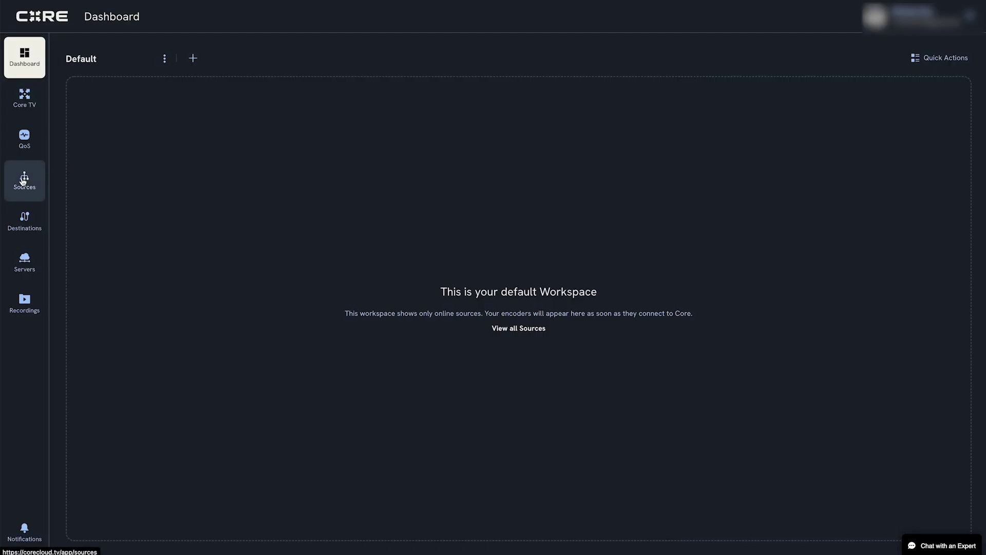
{"action": "left_click", "coordinate": [23, 181]}
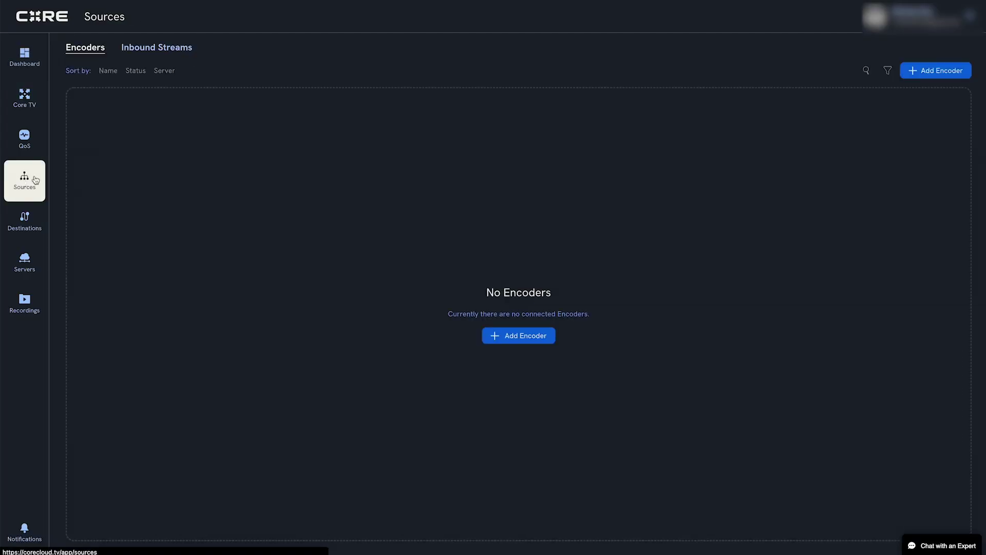
Add the Cube as a new encoder in Core by pasting its device code
{"action": "left_click", "coordinate": [541, 342]}
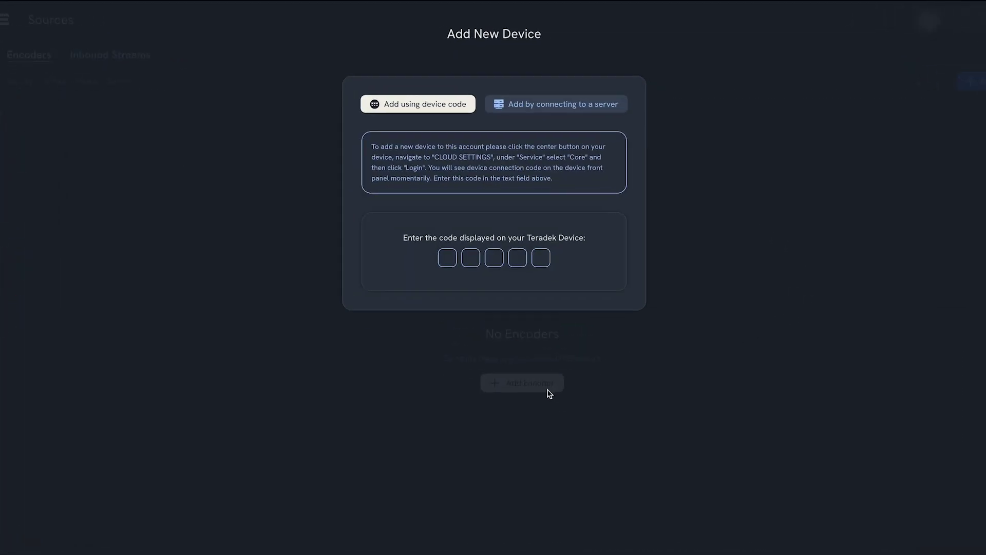
{"action": "left_click", "coordinate": [447, 256]}
{"action": "key", "text": "ctrl+v"}
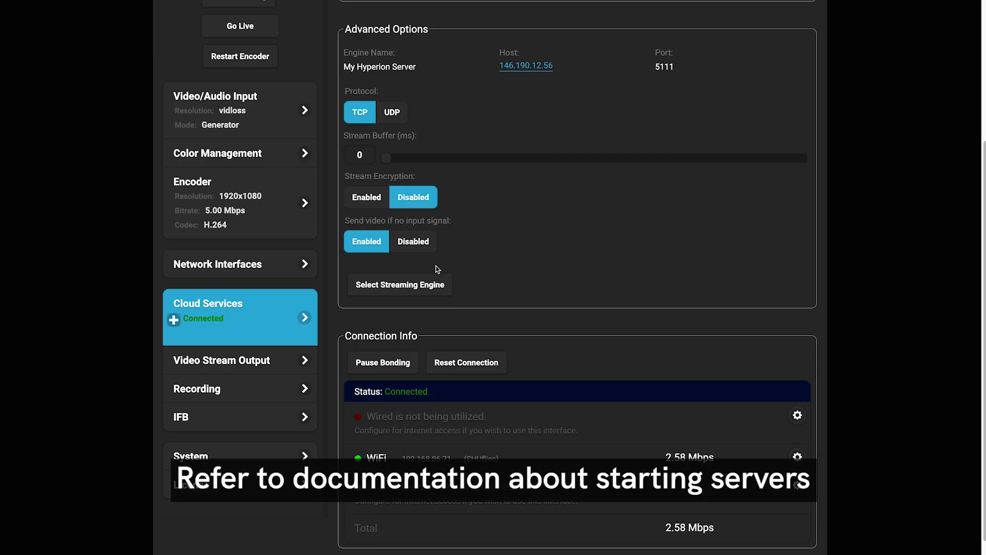
Use My Hyperion Server as the Cube's Core streaming engine and apply the settings
{"action": "left_click", "coordinate": [406, 282]}
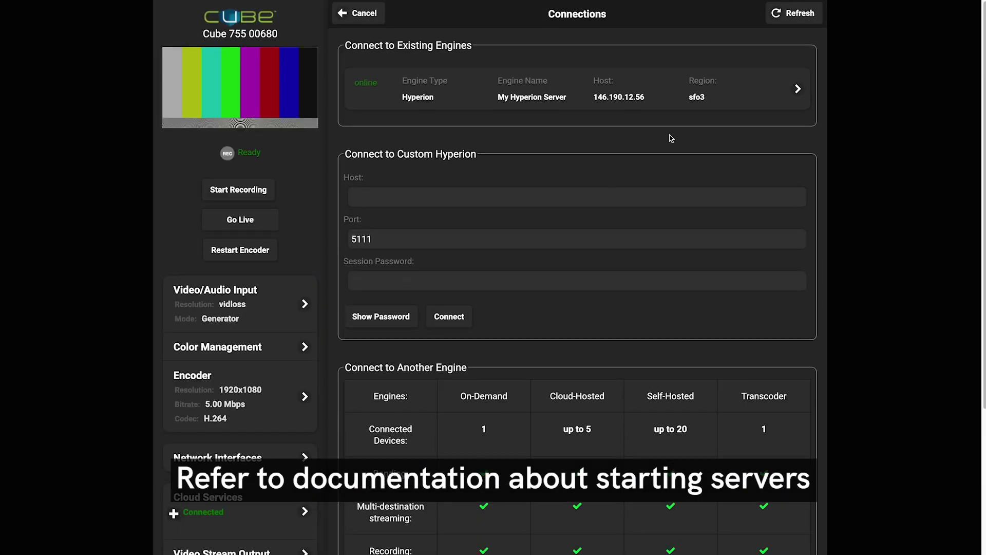
{"action": "left_click", "coordinate": [754, 91]}
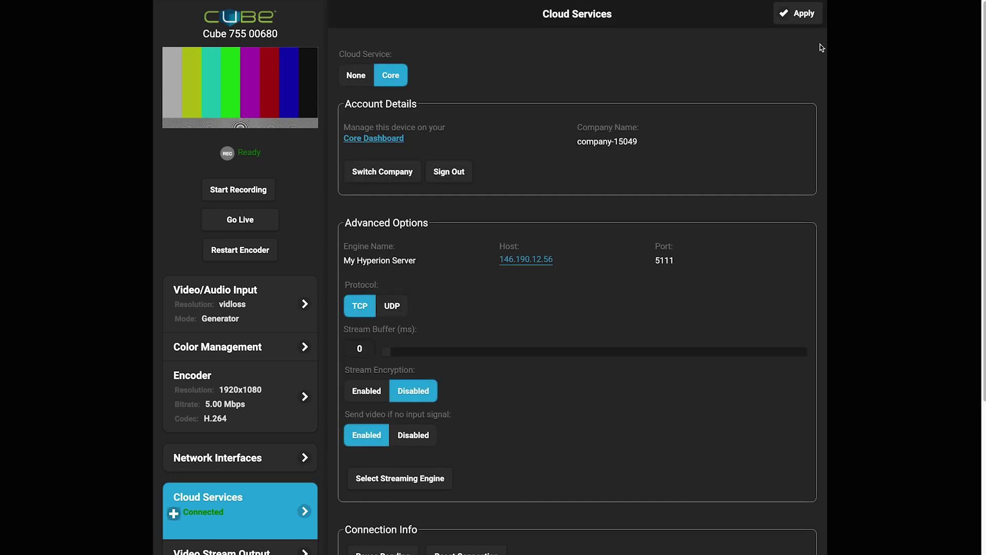
{"action": "left_click", "coordinate": [819, 16]}
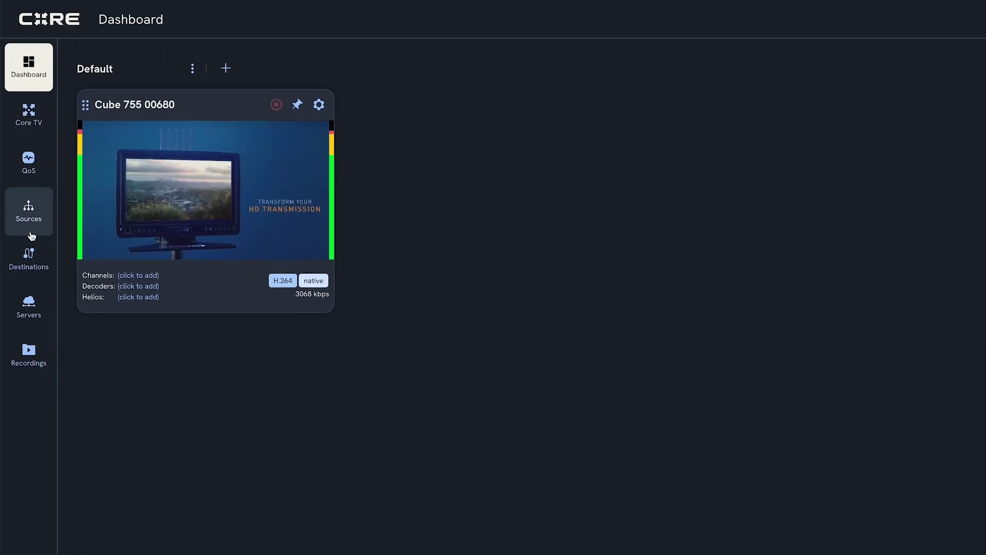
Revisit the Sources, QoS and Dashboard pages
{"action": "left_click", "coordinate": [30, 232]}
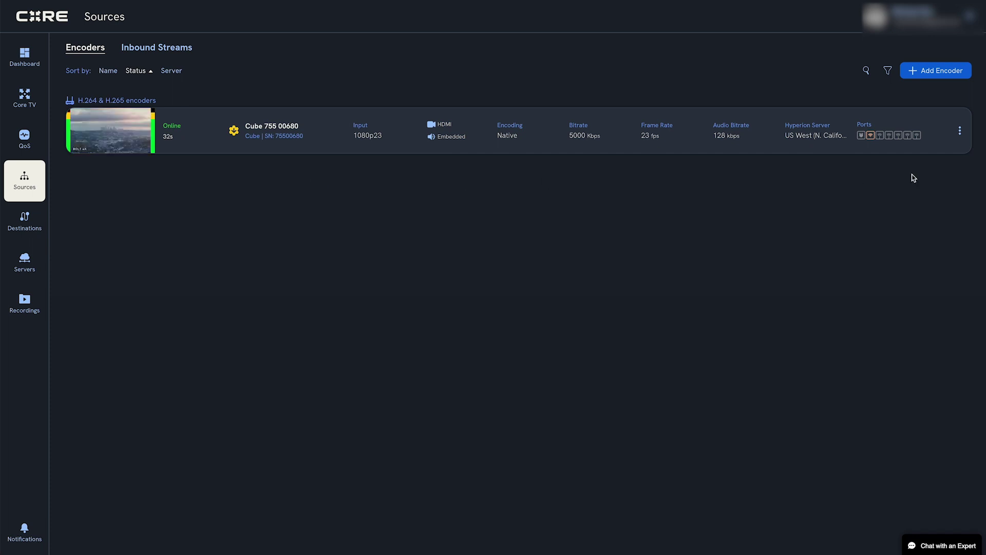
{"action": "left_click", "coordinate": [24, 139]}
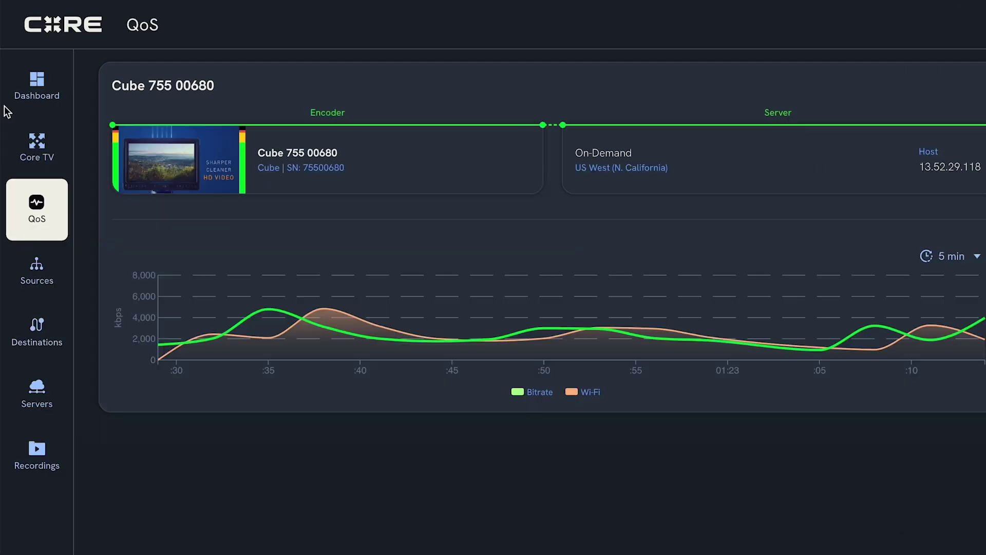
{"action": "left_click", "coordinate": [27, 56]}
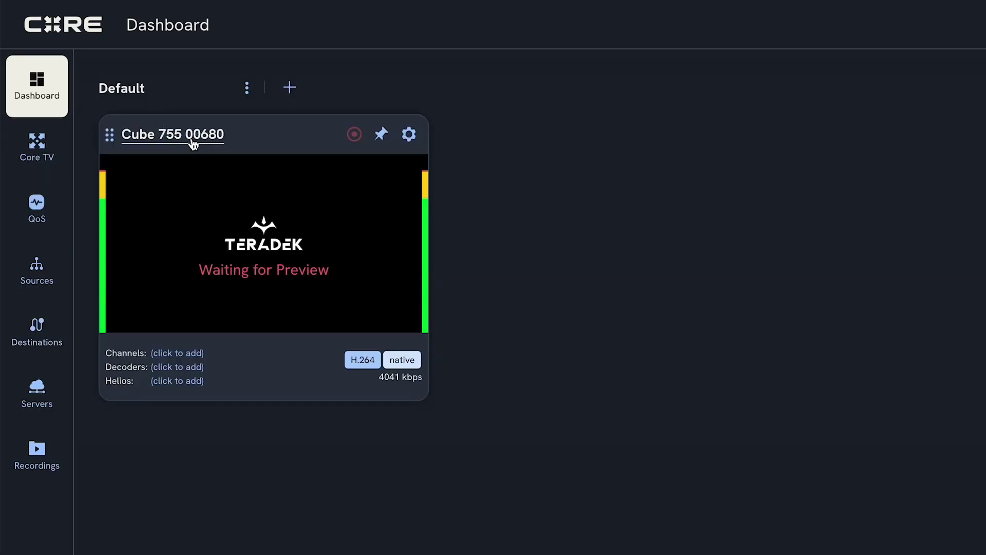
Open Cube 755 00680's details and try linking channels, finding none exist yet
{"action": "left_click", "coordinate": [191, 138]}
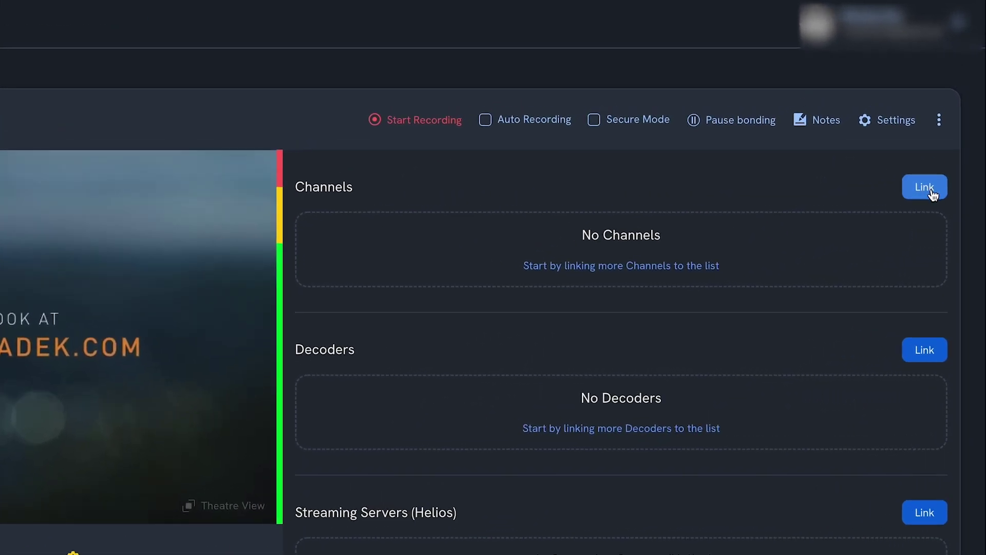
{"action": "left_click", "coordinate": [925, 188]}
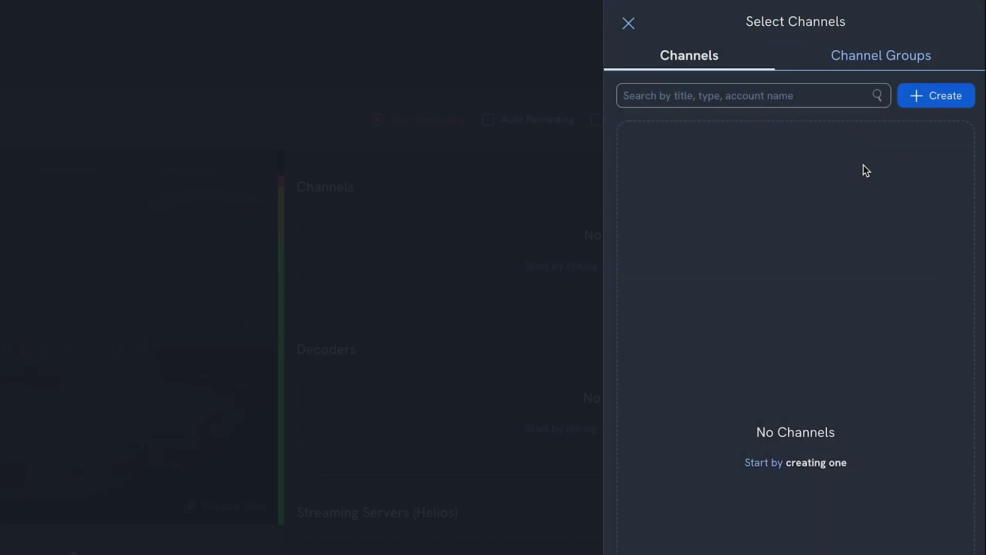
{"action": "left_click", "coordinate": [954, 100]}
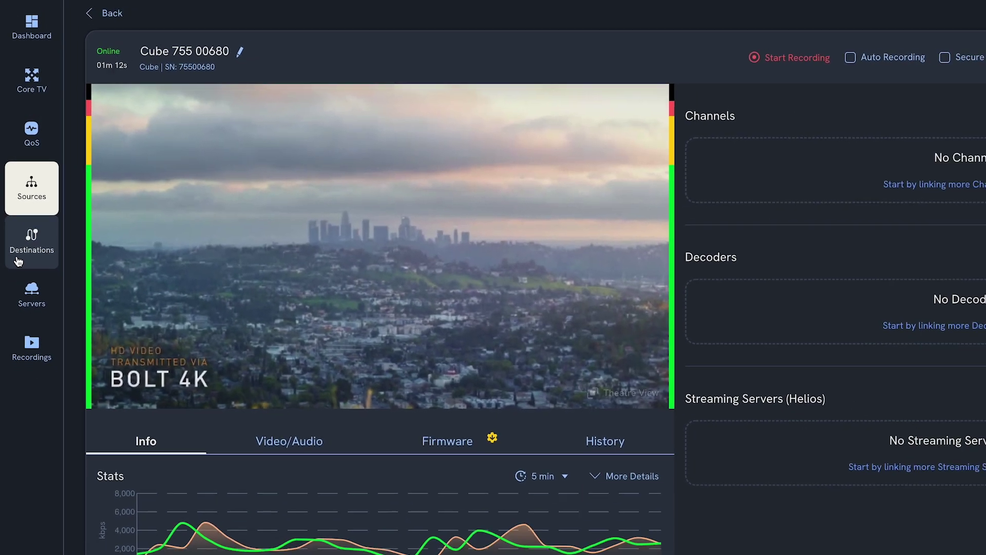
Create the YouTube channel 'Test Driving' by linking the YouTube account
{"action": "left_click", "coordinate": [18, 261]}
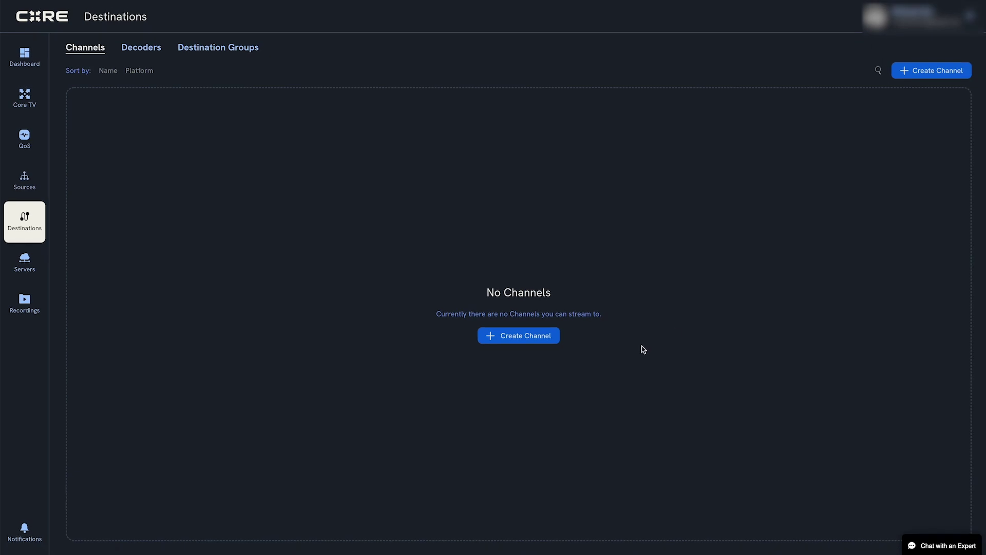
{"action": "left_click", "coordinate": [543, 341]}
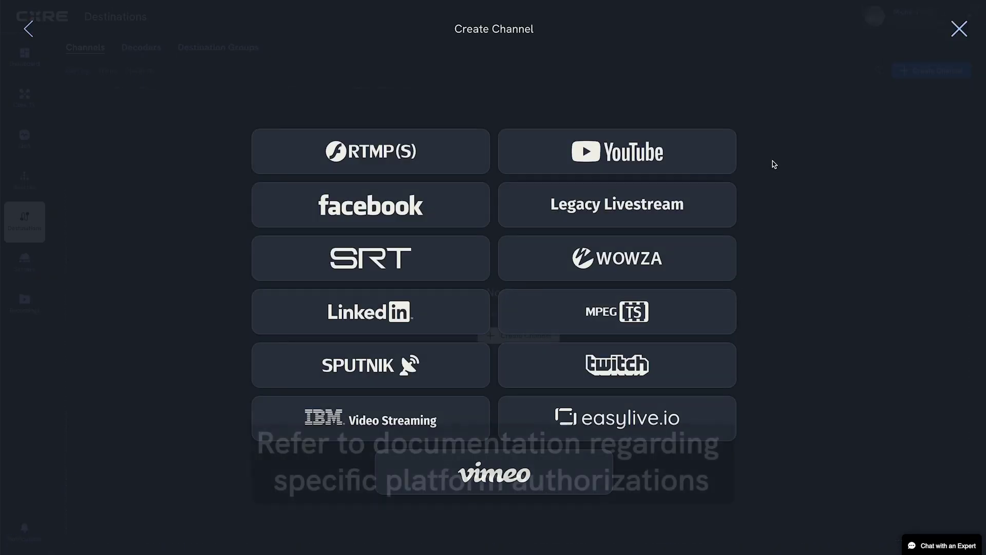
{"action": "left_click", "coordinate": [696, 163]}
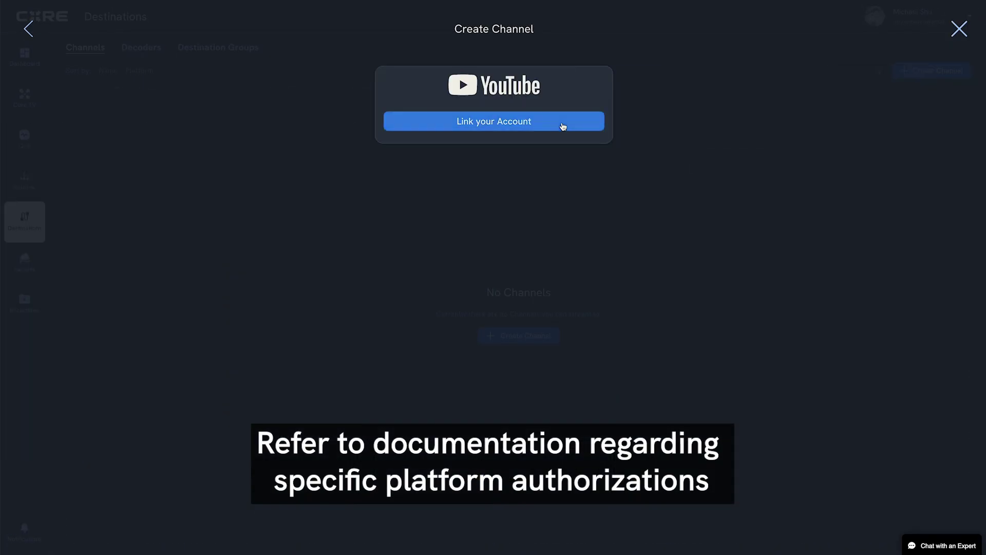
{"action": "left_click", "coordinate": [563, 126]}
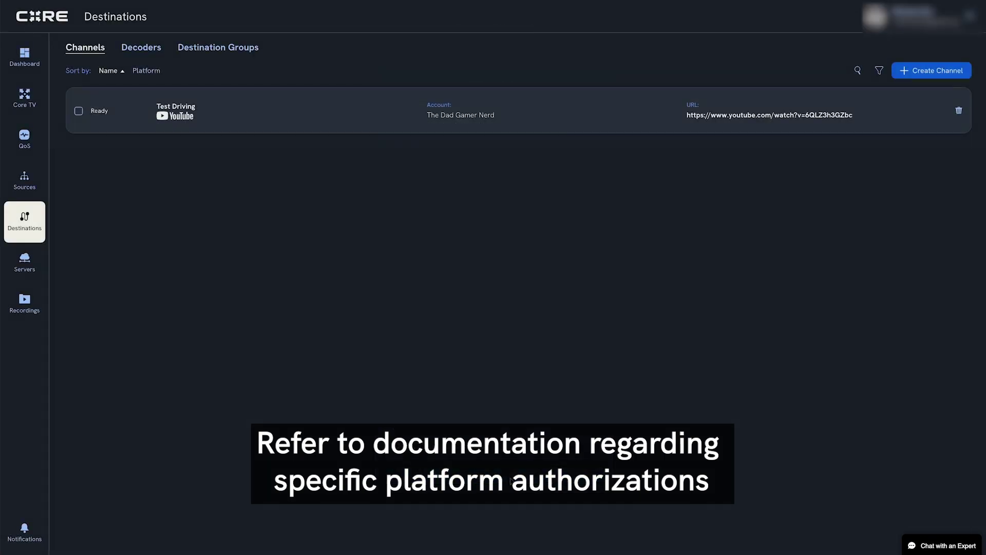
Save the Facebook channel 'Test Facebook' with Timeline broadcast type, then start an RTMP(S) channel
{"action": "left_click", "coordinate": [906, 76]}
{"action": "left_click", "coordinate": [294, 199]}
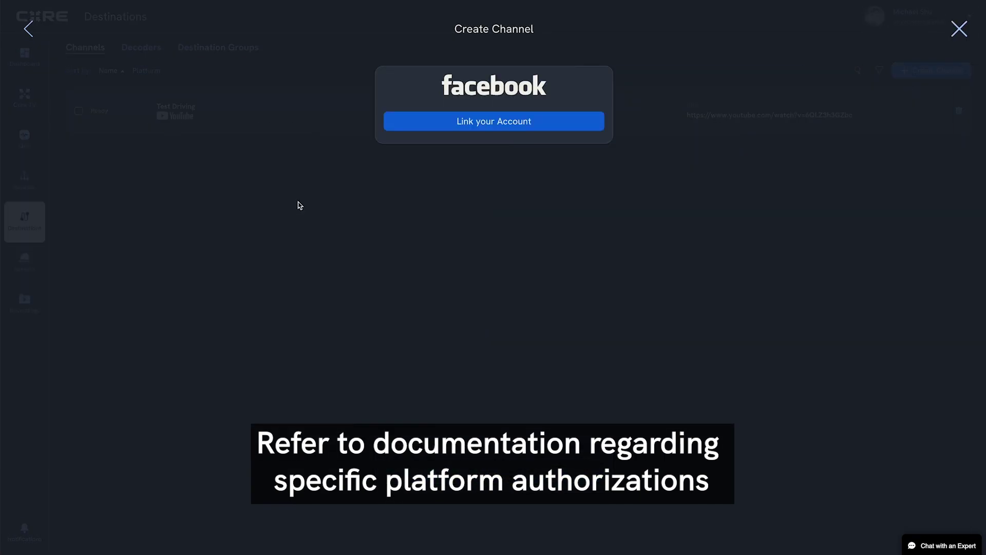
{"action": "left_click", "coordinate": [539, 123]}
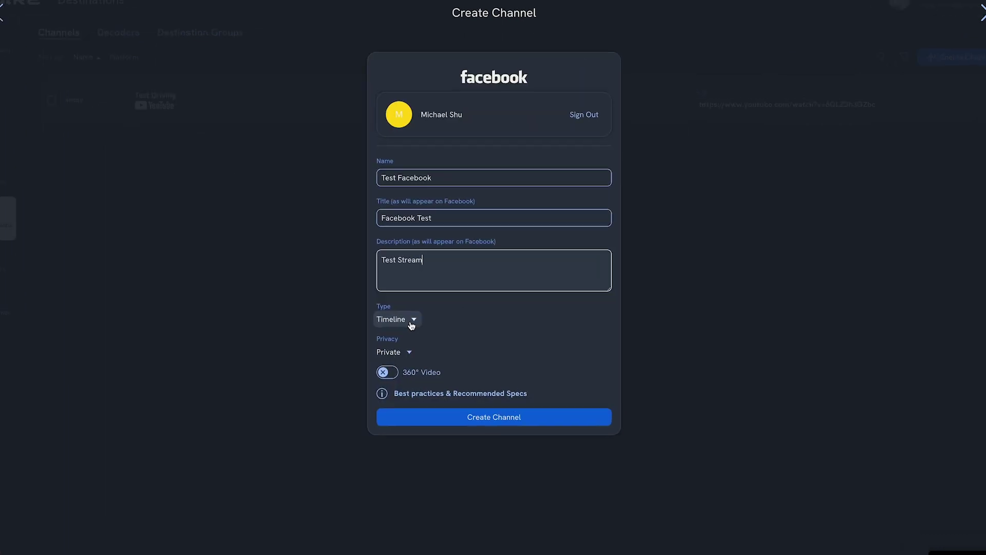
{"action": "left_click", "coordinate": [409, 317]}
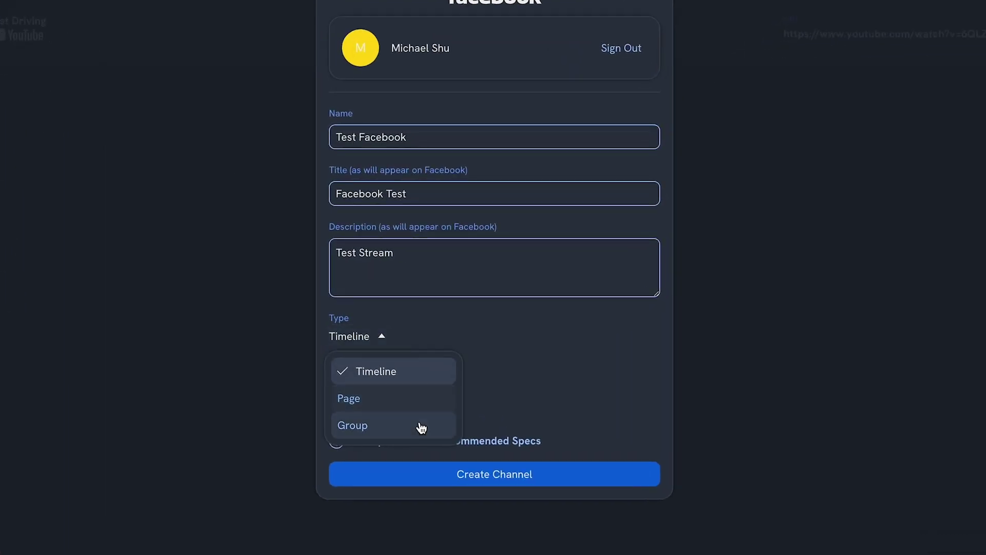
{"action": "left_click", "coordinate": [376, 339]}
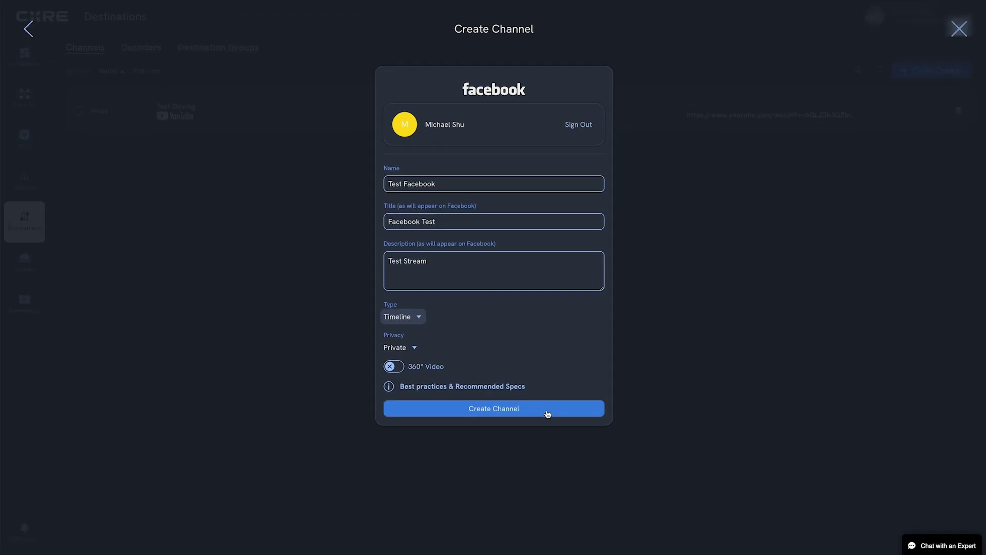
{"action": "left_click", "coordinate": [574, 479]}
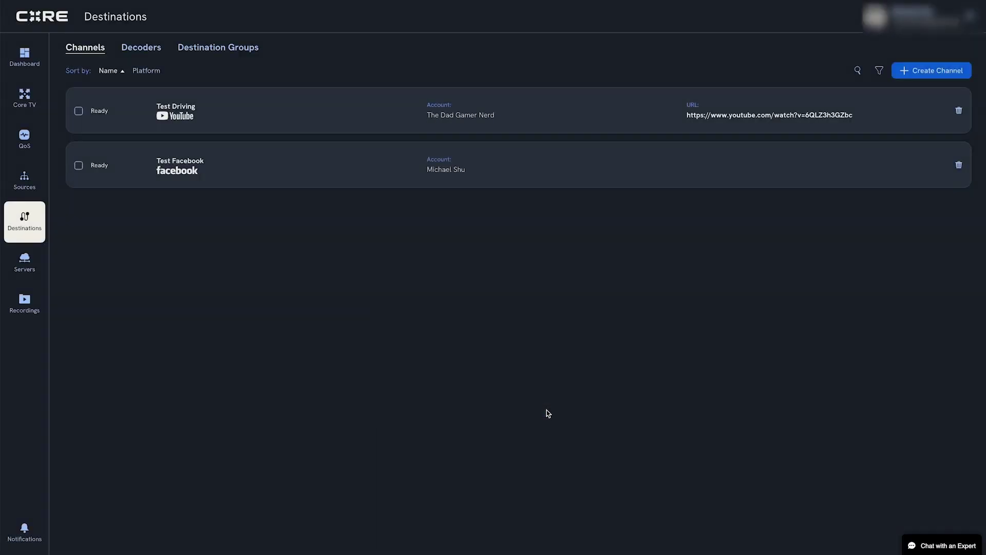
{"action": "left_click", "coordinate": [939, 80]}
{"action": "left_click", "coordinate": [413, 164]}
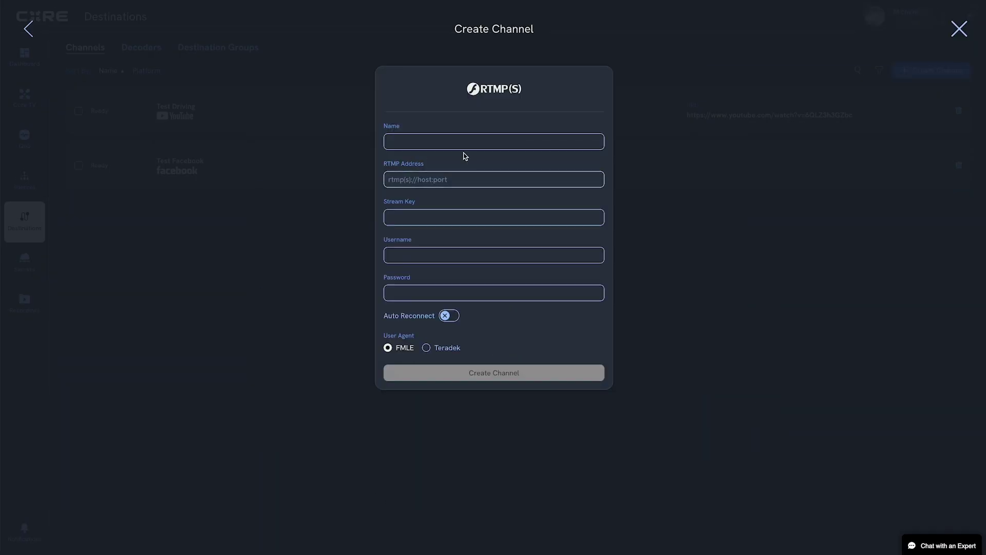
Create the Eventlive Pro channel at rtmps://go.eventlive.pro:443/live with auto reconnect enabled
{"action": "left_click", "coordinate": [471, 180]}
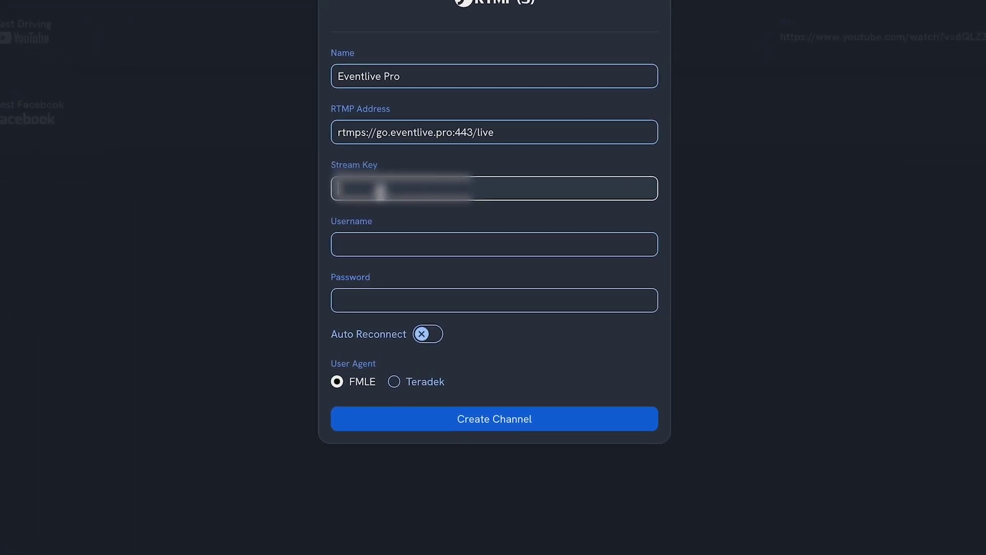
{"action": "left_click", "coordinate": [428, 335]}
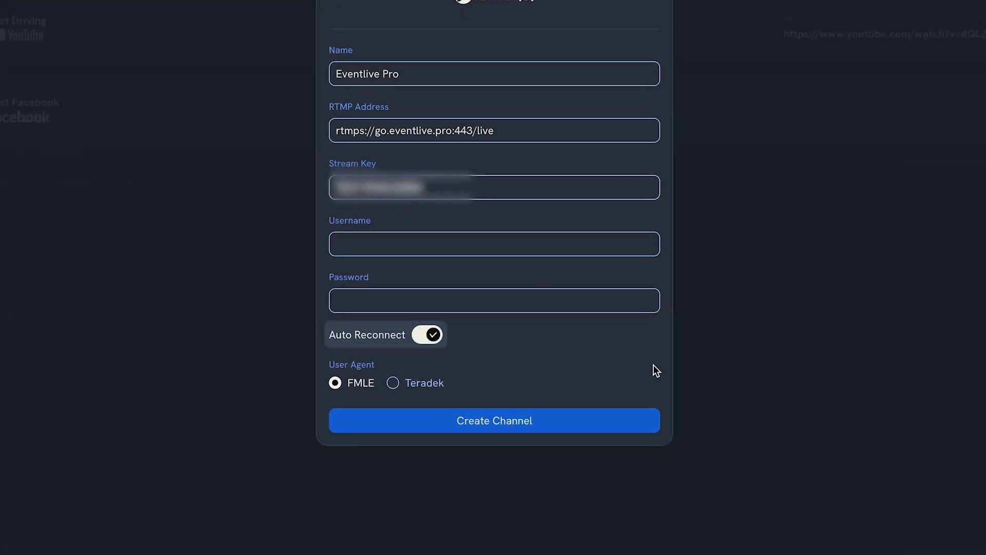
{"action": "left_click", "coordinate": [486, 421]}
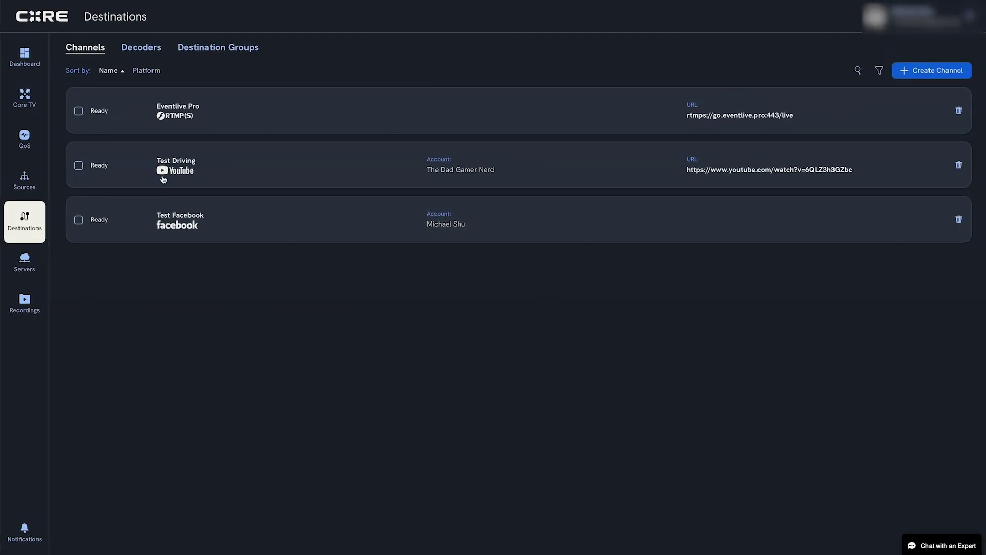
{"action": "left_click", "coordinate": [24, 180]}
Link the Cube encoder to the Eventlive Pro, Test Driving and Test Facebook channels
{"action": "left_click", "coordinate": [286, 126]}
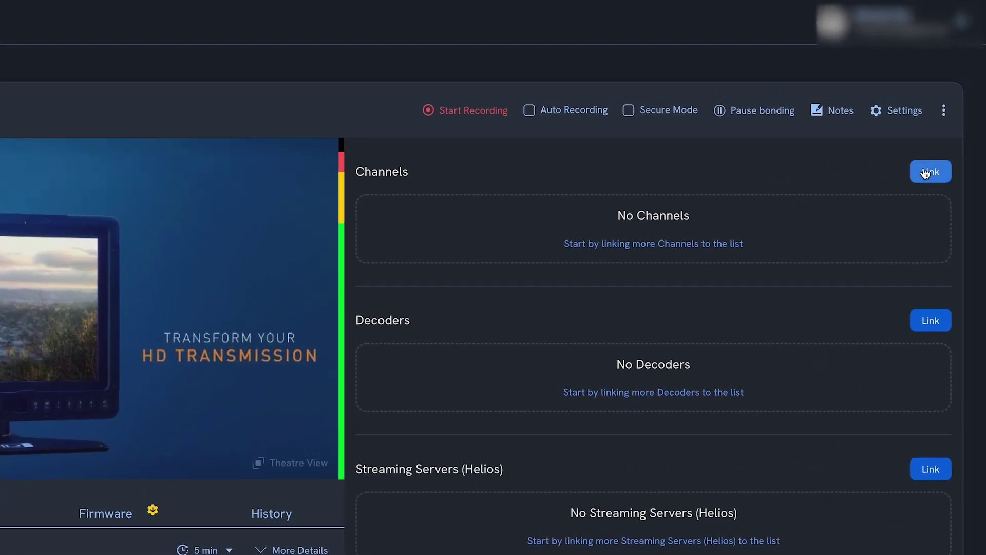
{"action": "left_click", "coordinate": [928, 172]}
{"action": "left_click", "coordinate": [883, 137]}
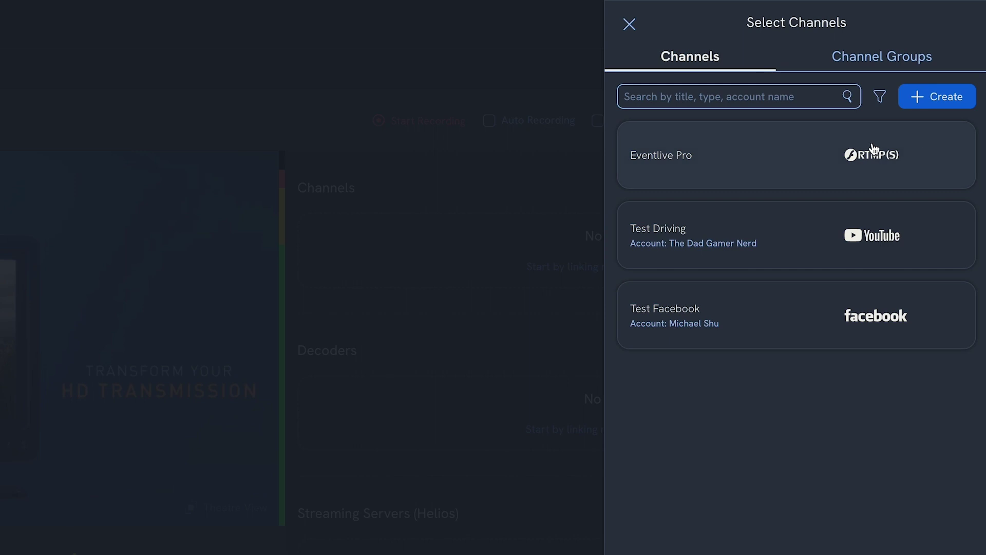
{"action": "left_click", "coordinate": [799, 236]}
{"action": "left_click", "coordinate": [819, 344]}
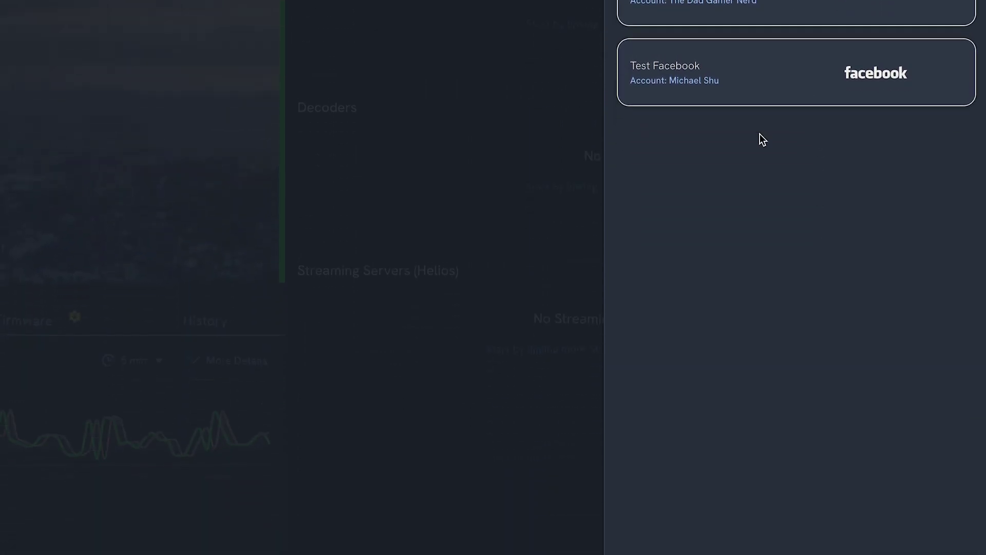
{"action": "left_click", "coordinate": [770, 537]}
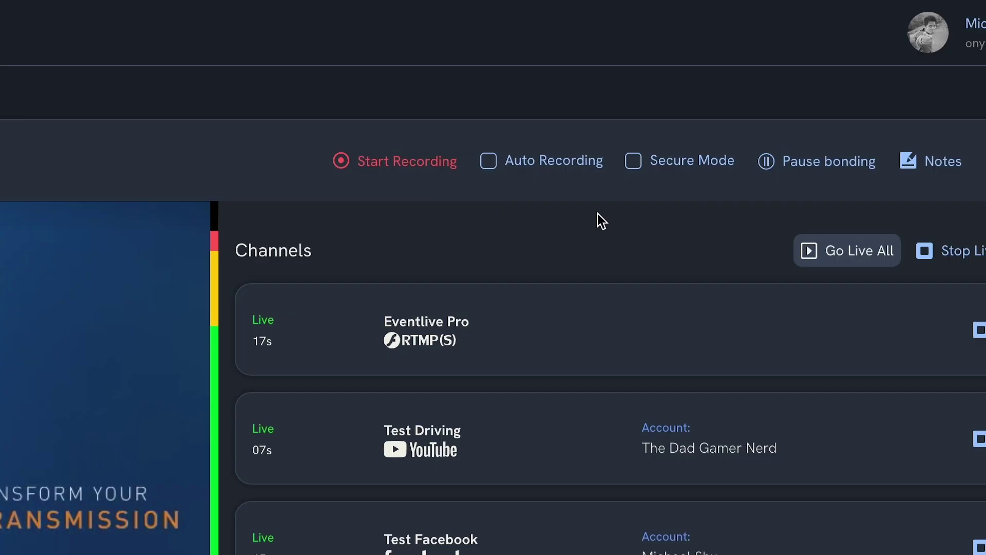
Record the Cube's stream, take all three channels off air, then stop recording
{"action": "left_click", "coordinate": [405, 163]}
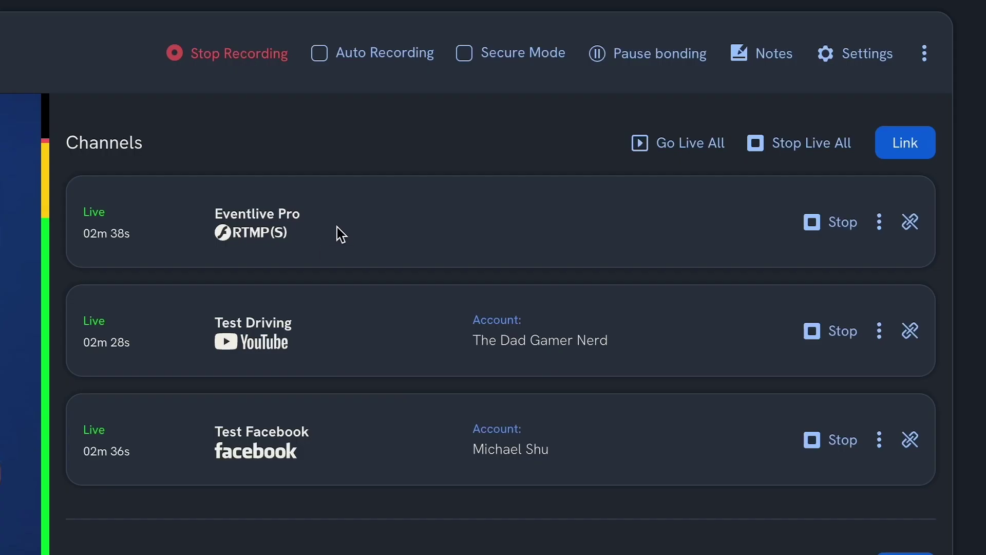
{"action": "left_click", "coordinate": [808, 152]}
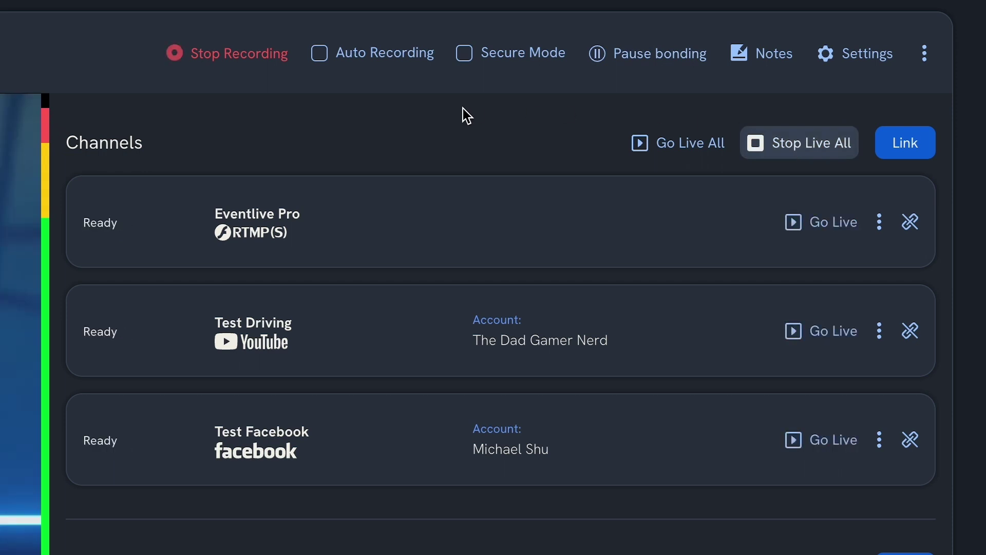
{"action": "left_click", "coordinate": [252, 67]}
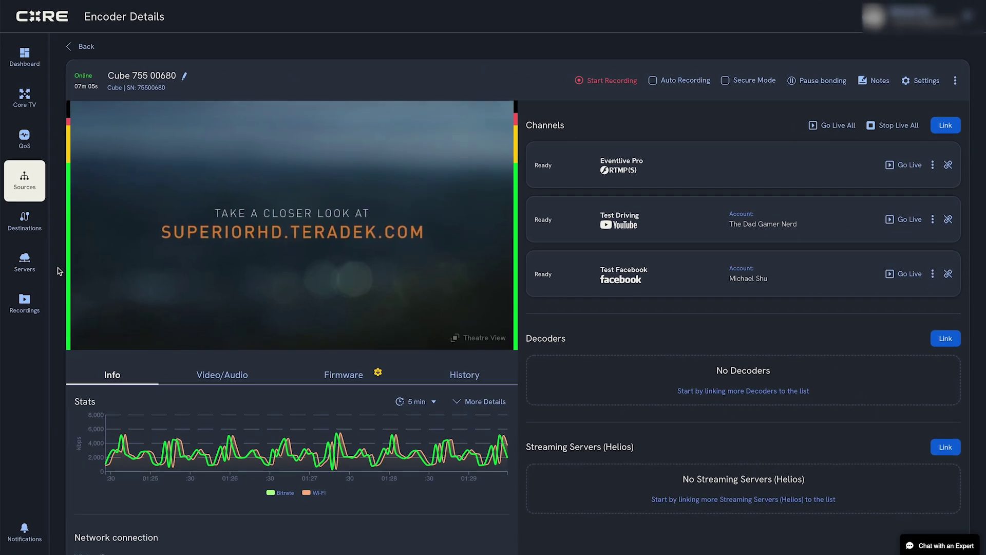
Show the saved Cube 755 00680 recording (May 20, 2022, 43.69 MB) in Recordings
{"action": "left_click", "coordinate": [23, 301]}
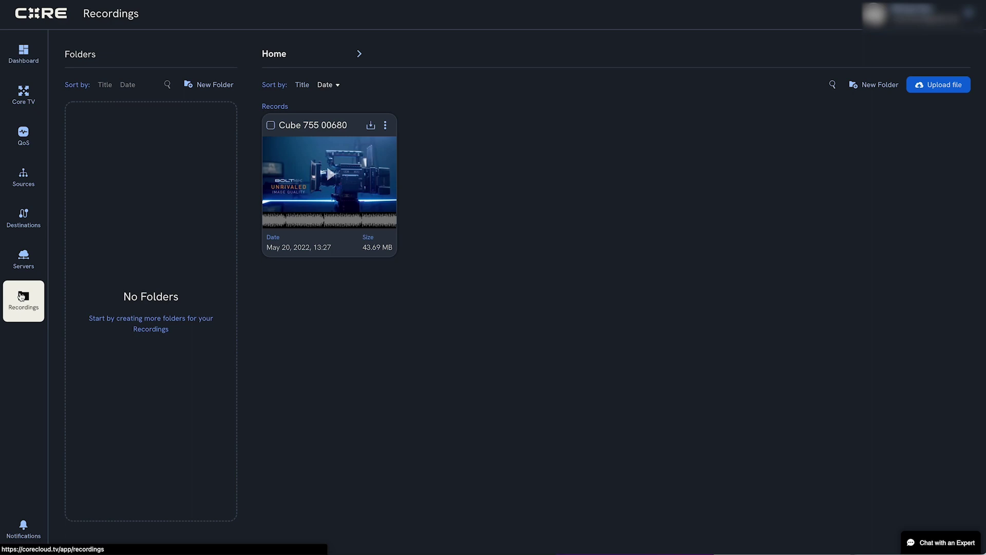